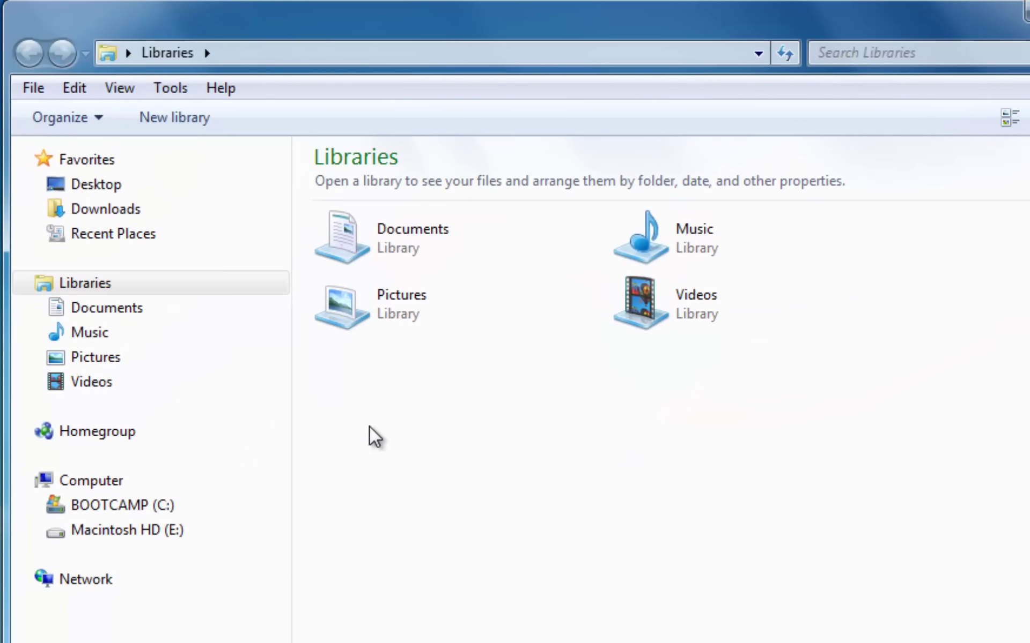
View the bird photo in the Pictures library's mixPhotos folder, close it and its folder window, and check Windows Explorer's jump list.
double_click(374, 308)
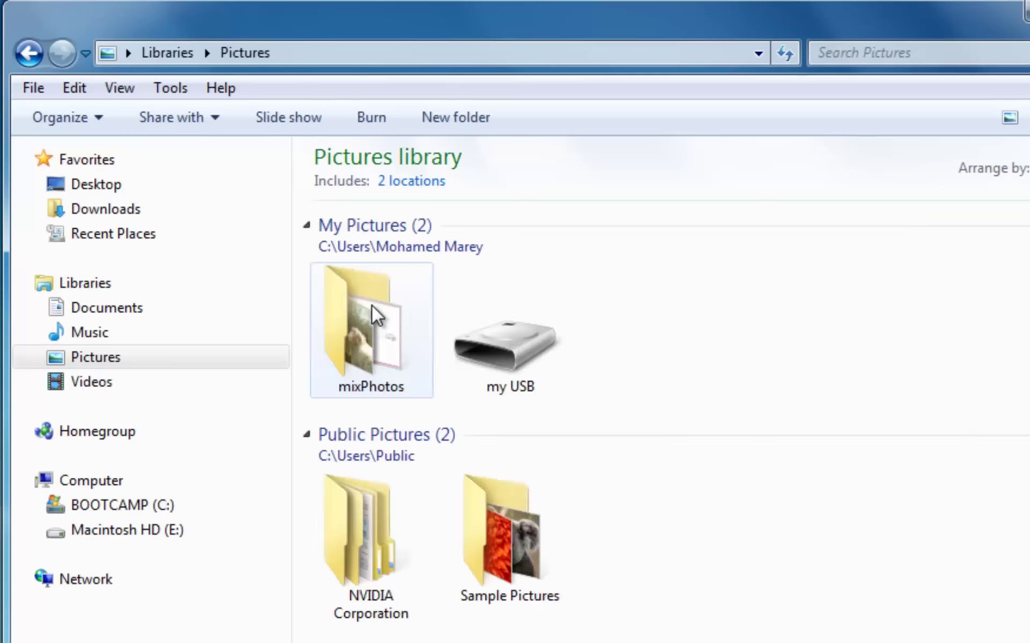
double_click(367, 343)
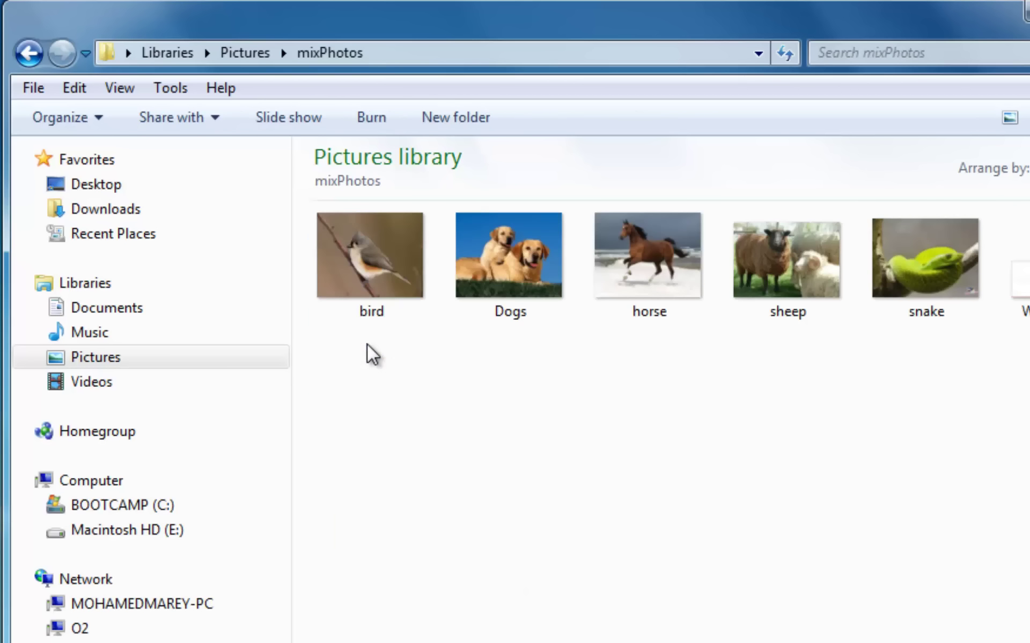
double_click(390, 265)
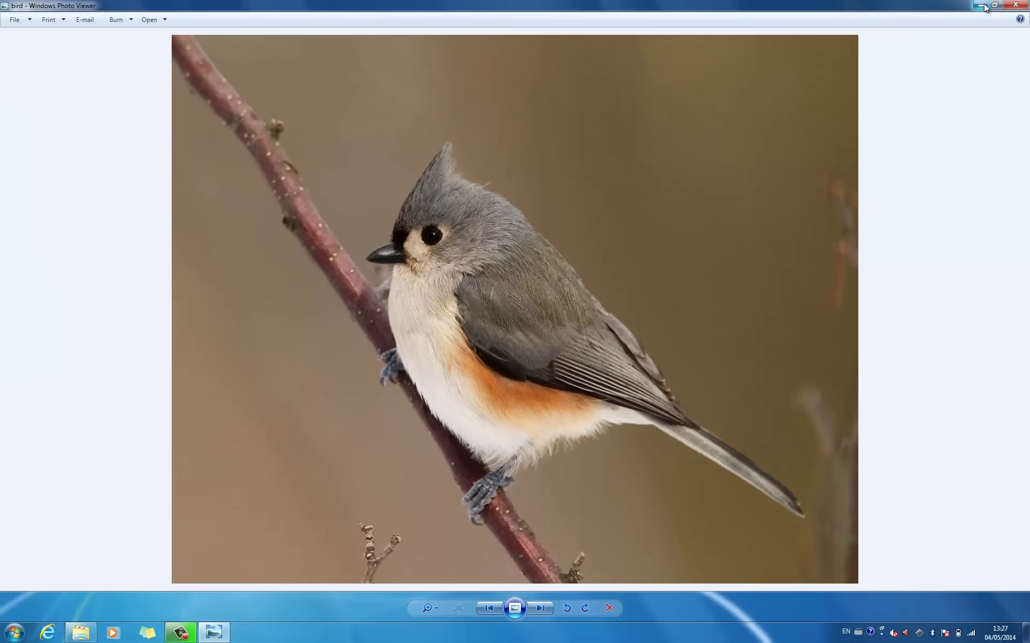
left_click(1010, 7)
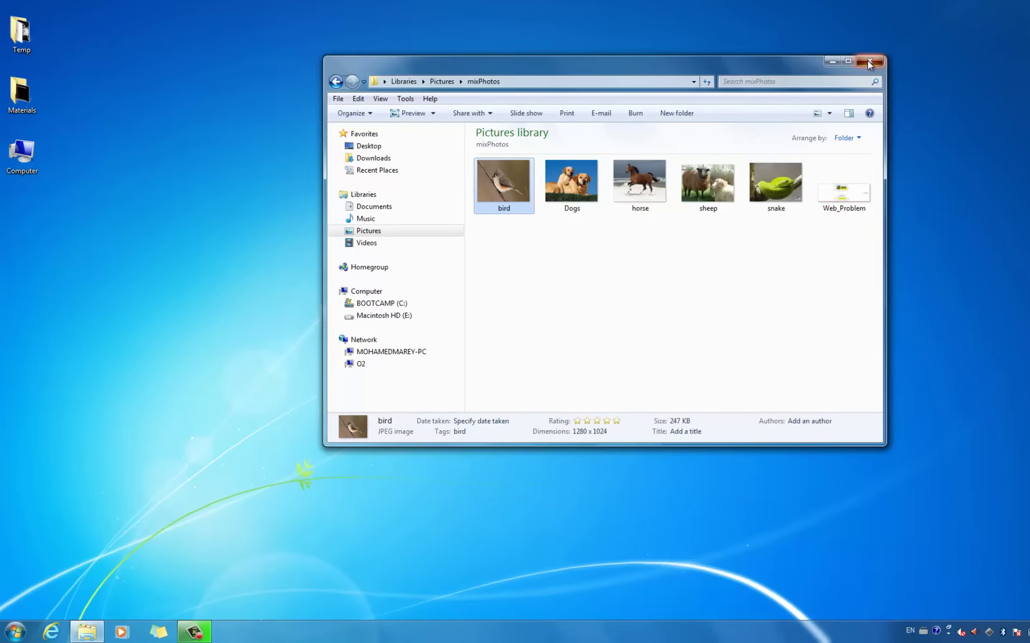
left_click(808, 103)
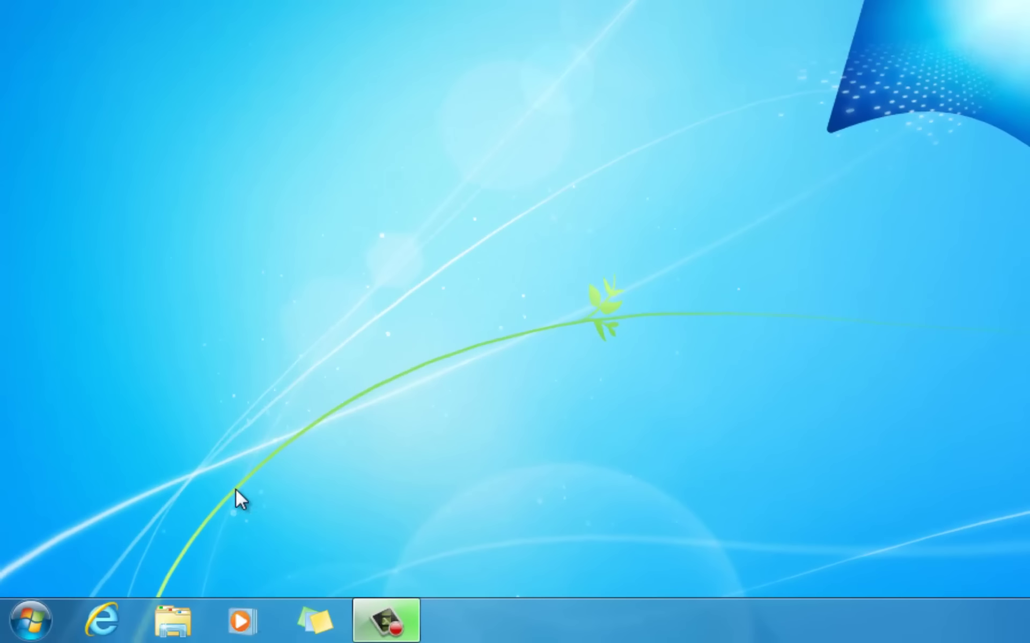
right_click(171, 625)
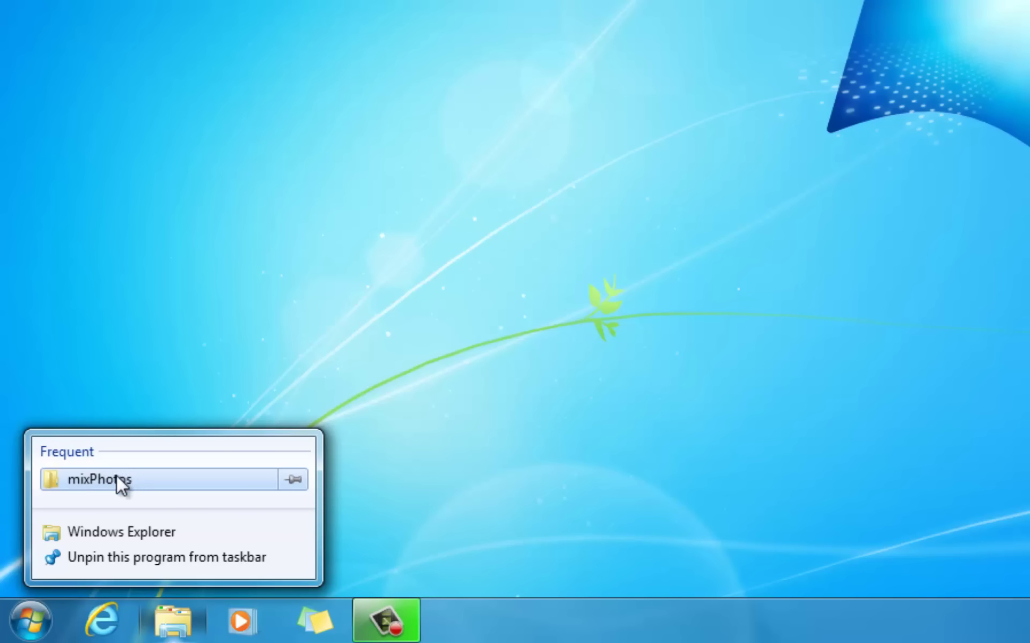
left_click(215, 357)
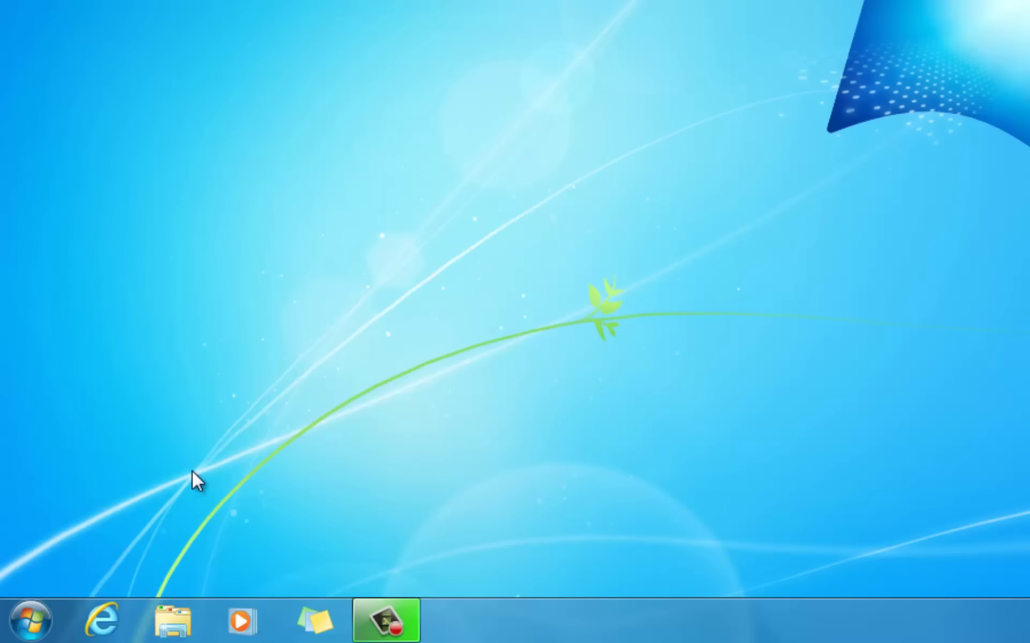
Play the Wildlife video from the Sample Videos folder in the Videos library, and close the player and the folder window.
left_click(171, 623)
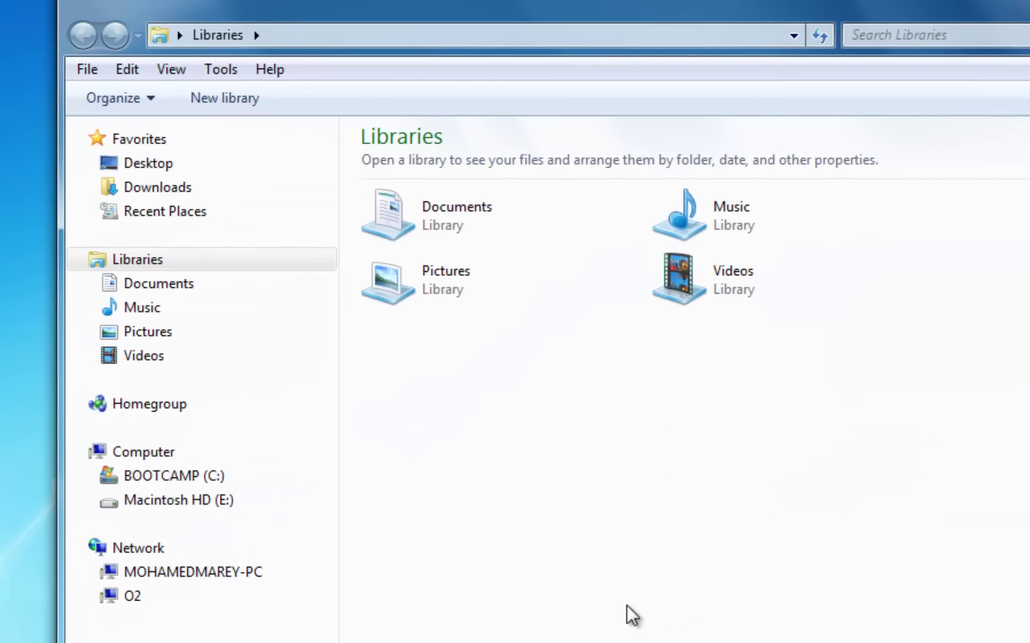
double_click(725, 293)
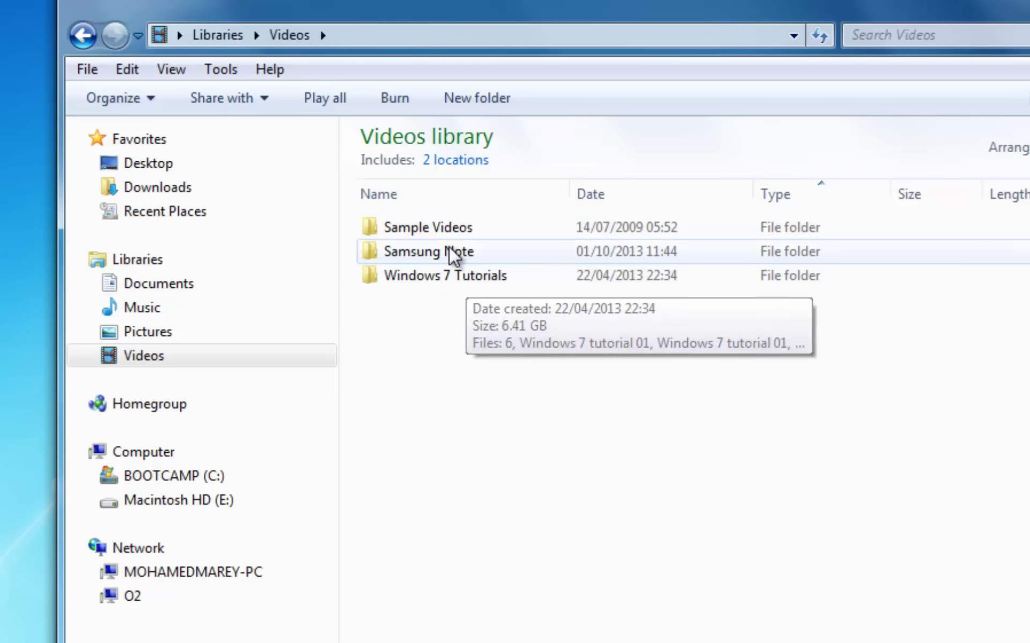
double_click(434, 227)
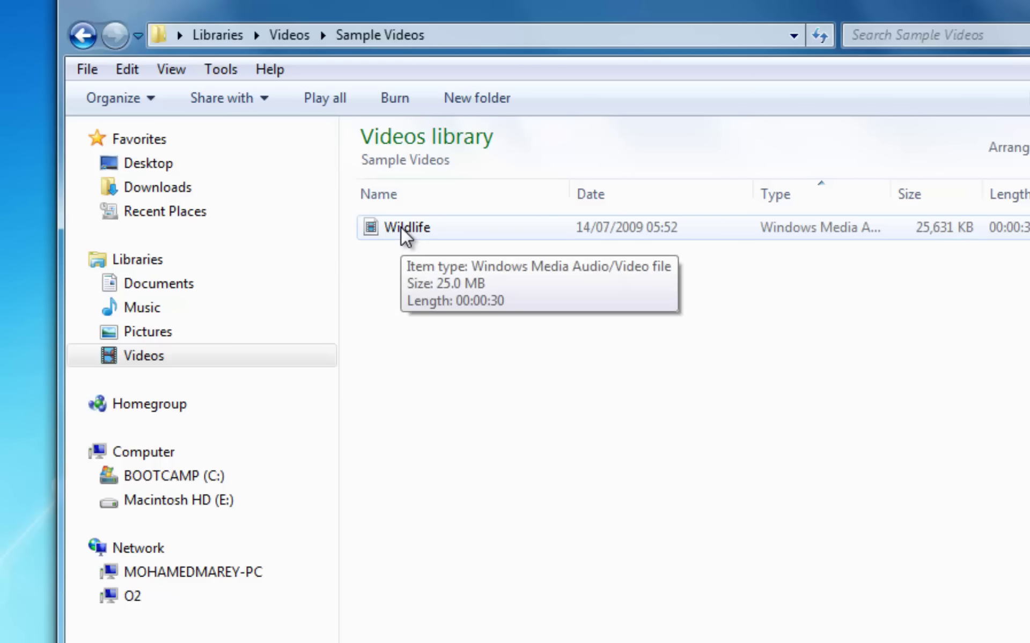
left_click(400, 229)
double_click(403, 226)
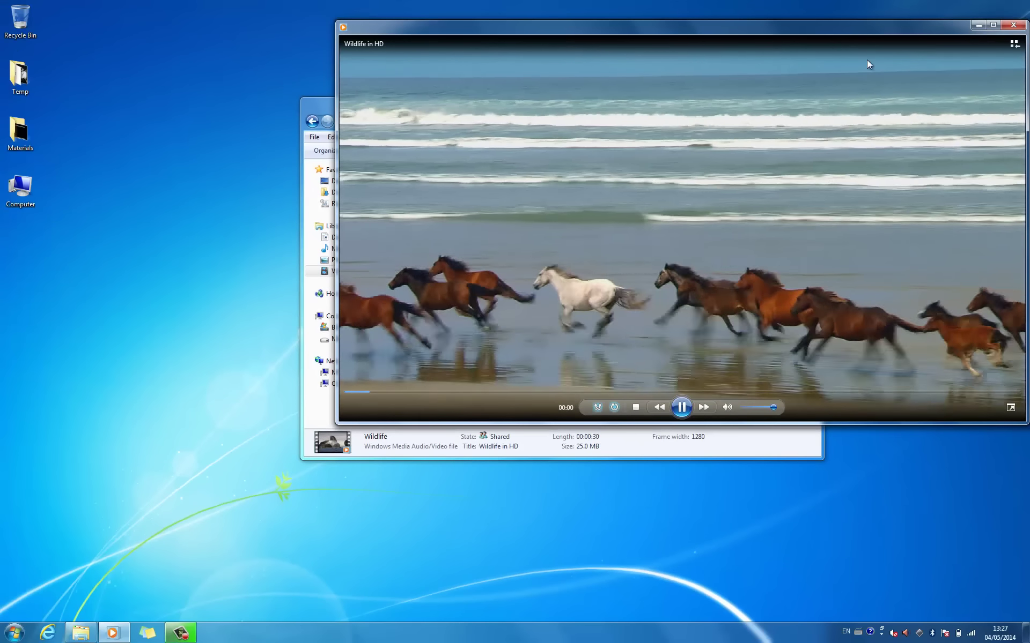
left_click(1012, 25)
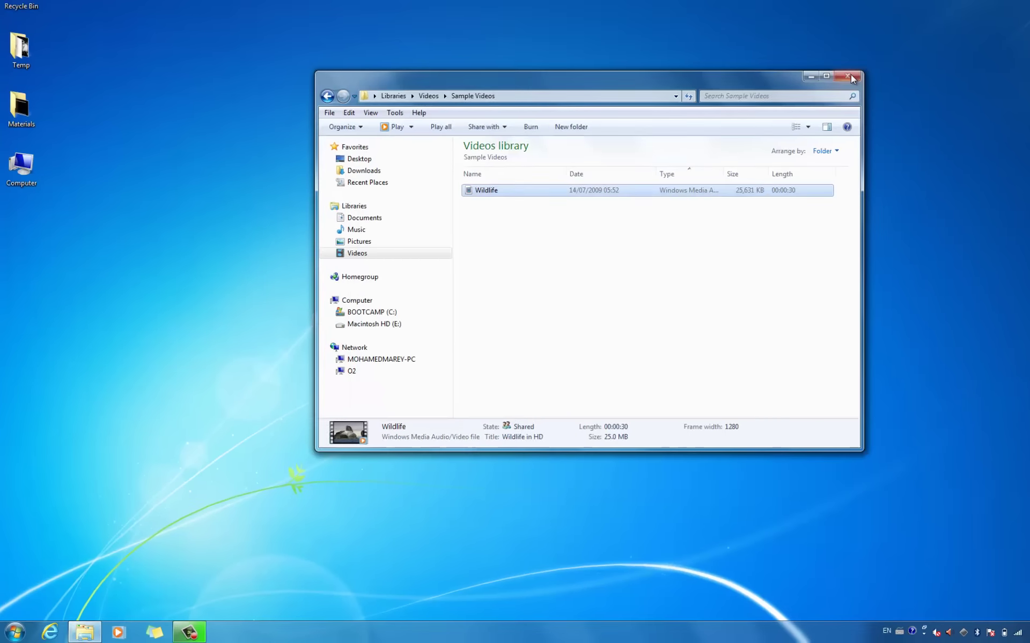
left_click(850, 76)
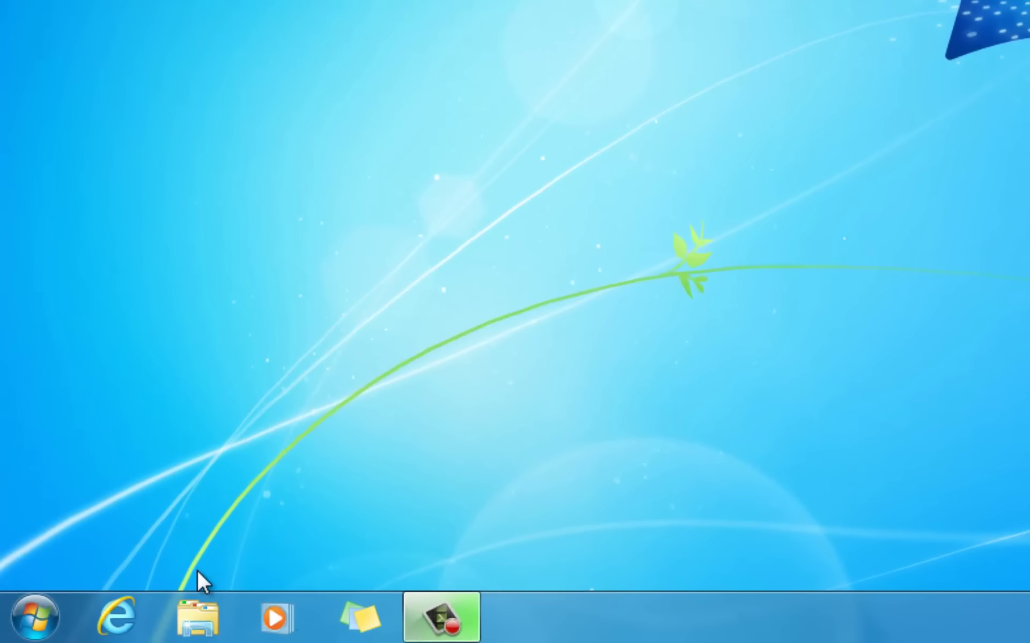
Pin the mixPhotos folder to Windows Explorer's jump list, and open it from there before closing its window.
right_click(196, 622)
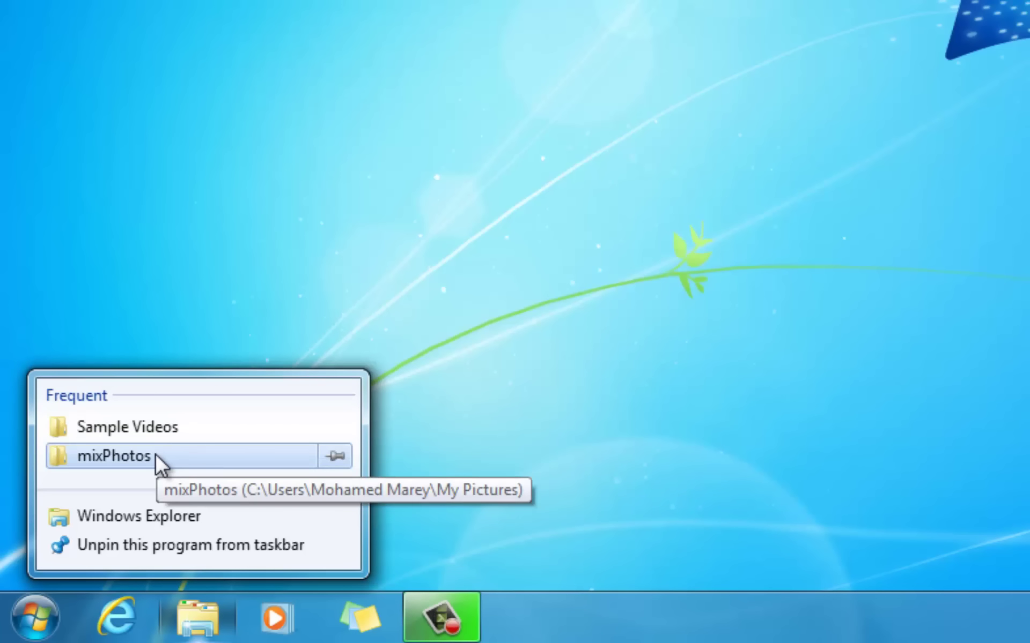
left_click(337, 456)
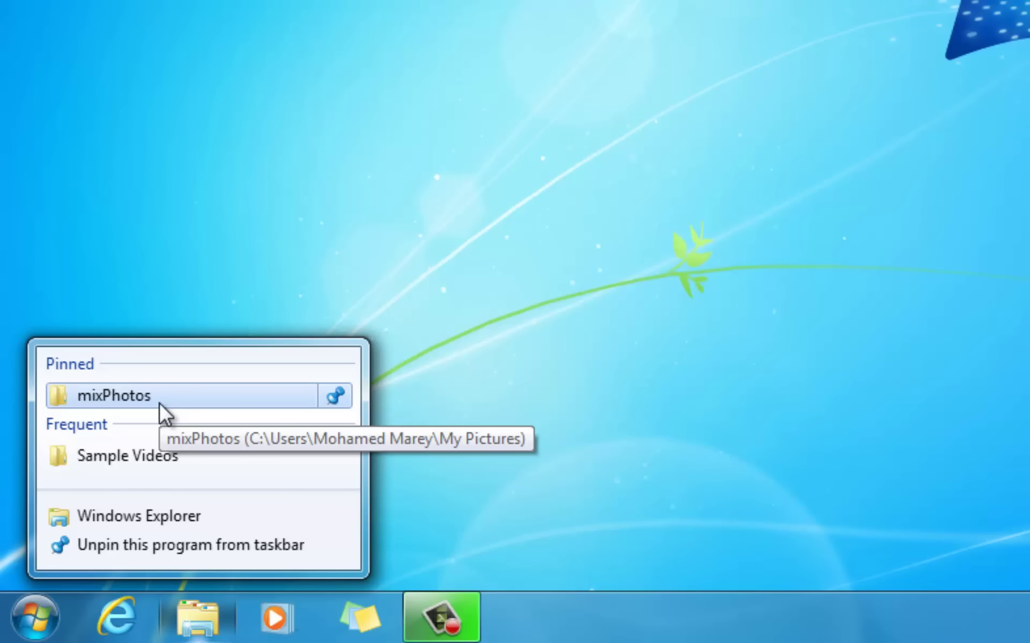
left_click(109, 395)
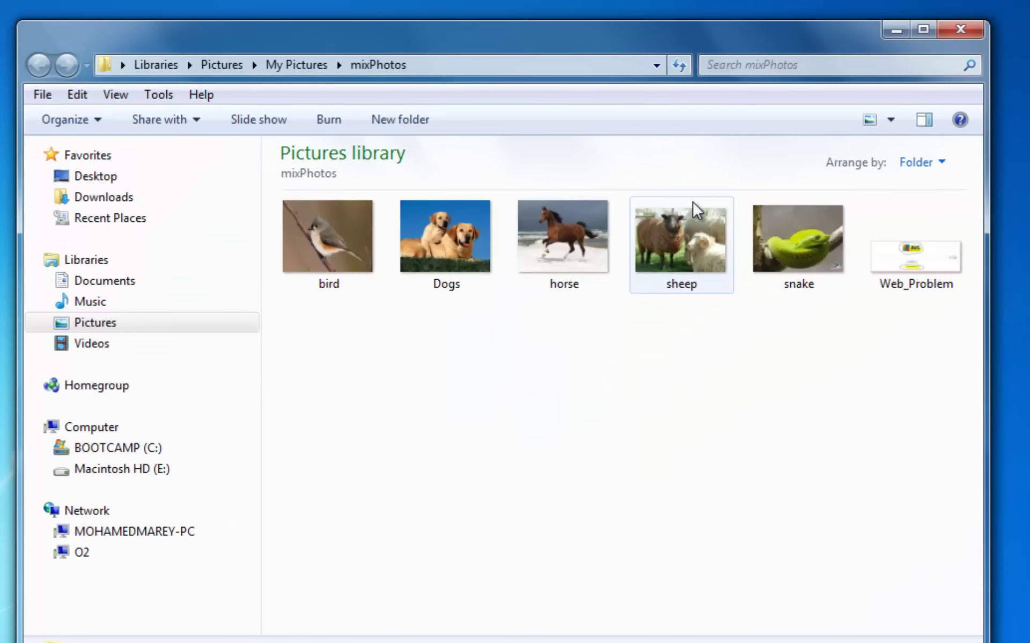
left_click(963, 30)
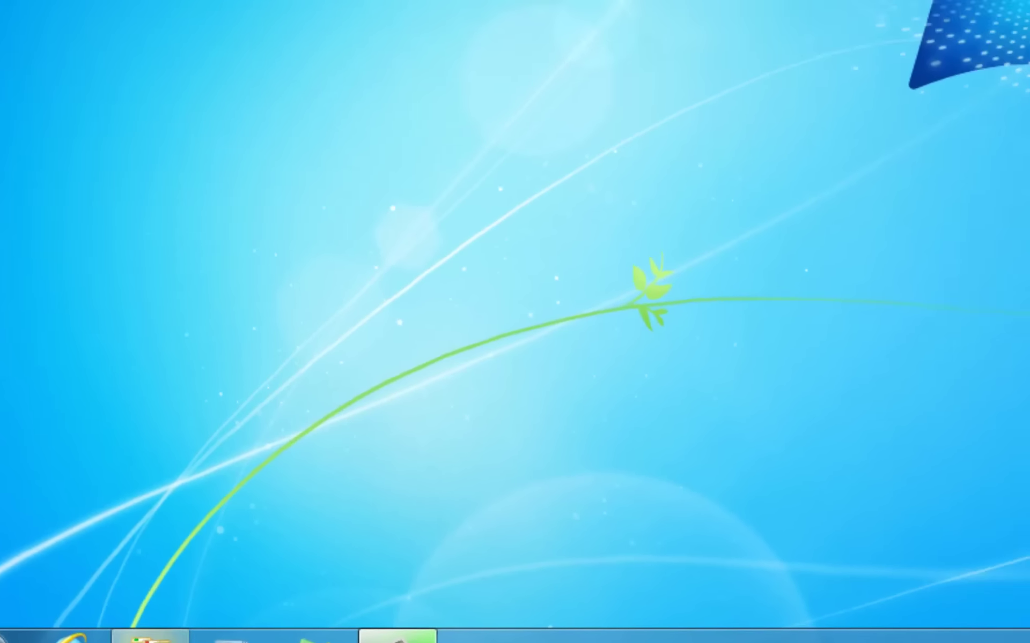
Open the Arabic-named text document in the Documents library, and close both the document and the library window.
left_click(150, 638)
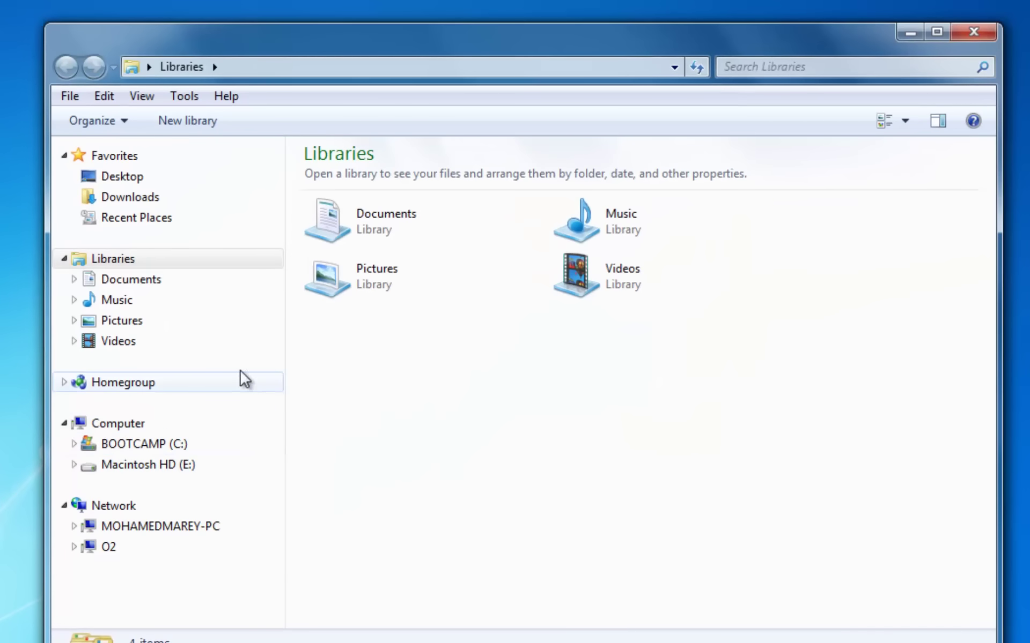
left_click(130, 284)
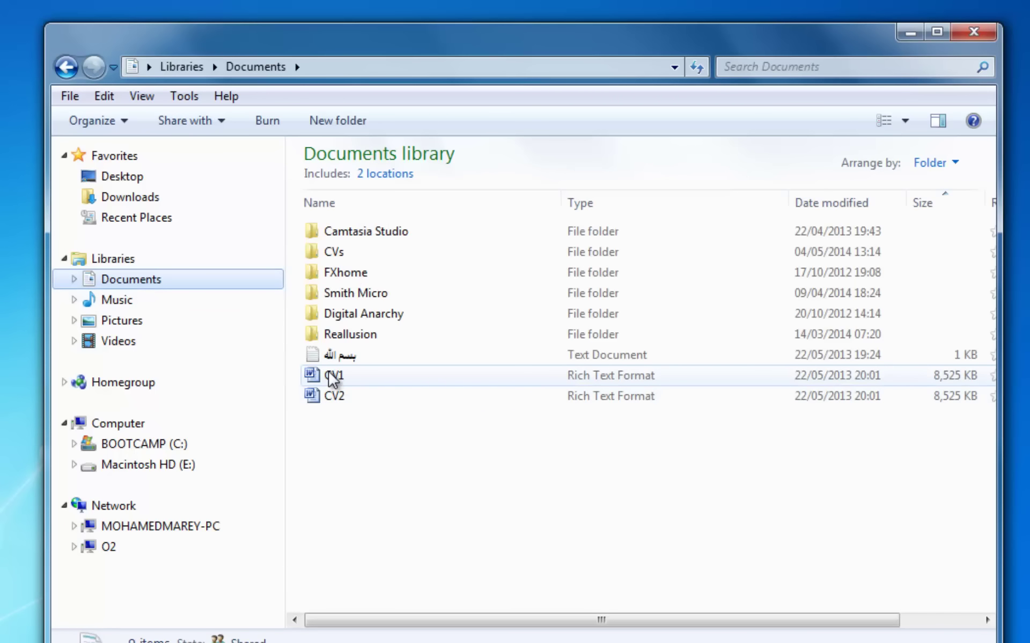
double_click(340, 359)
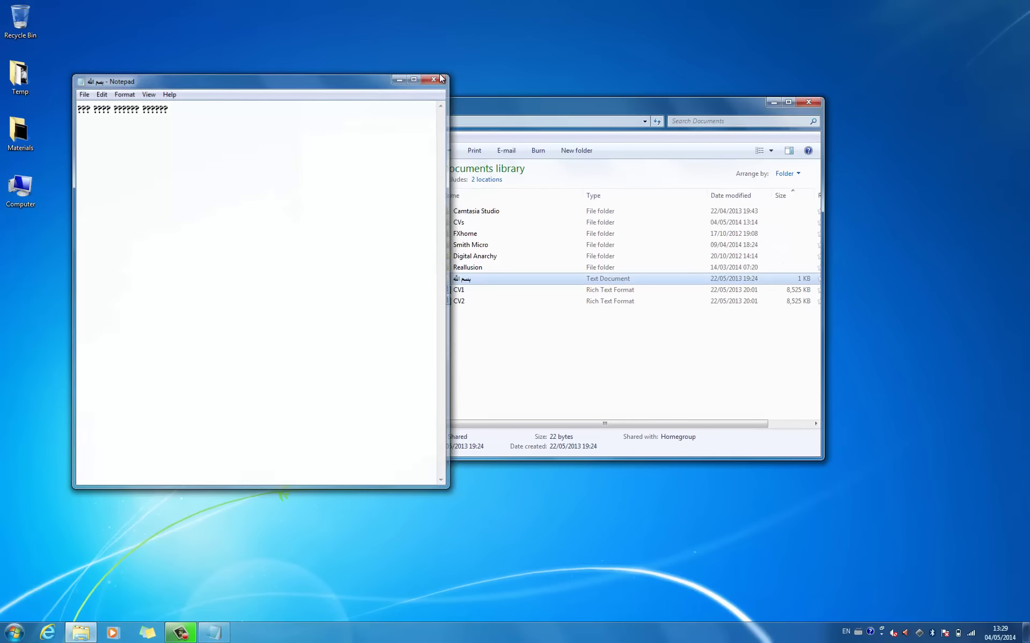
left_click(325, 6)
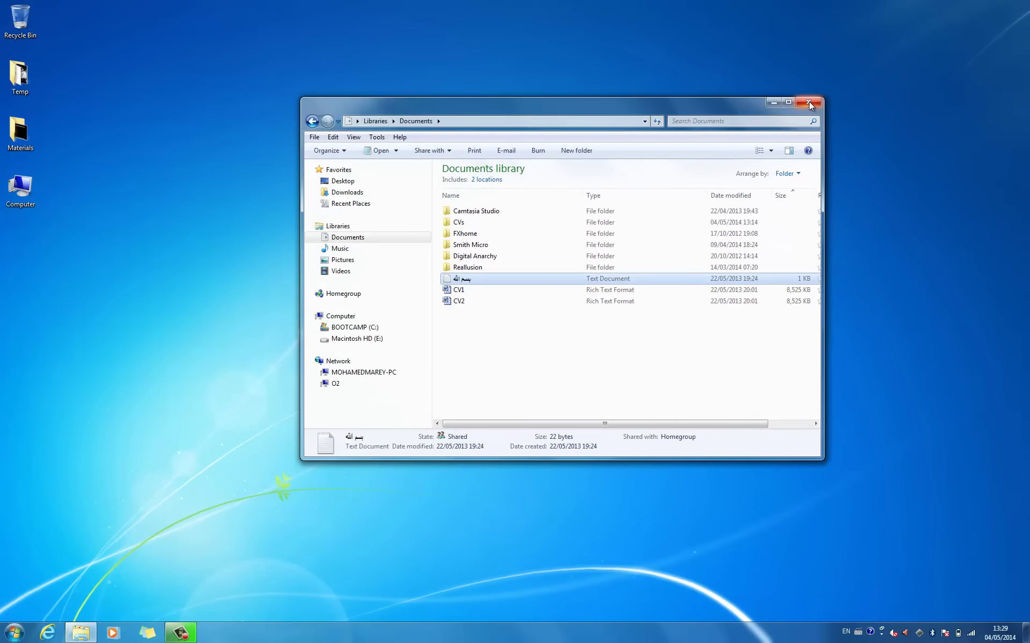
left_click(809, 102)
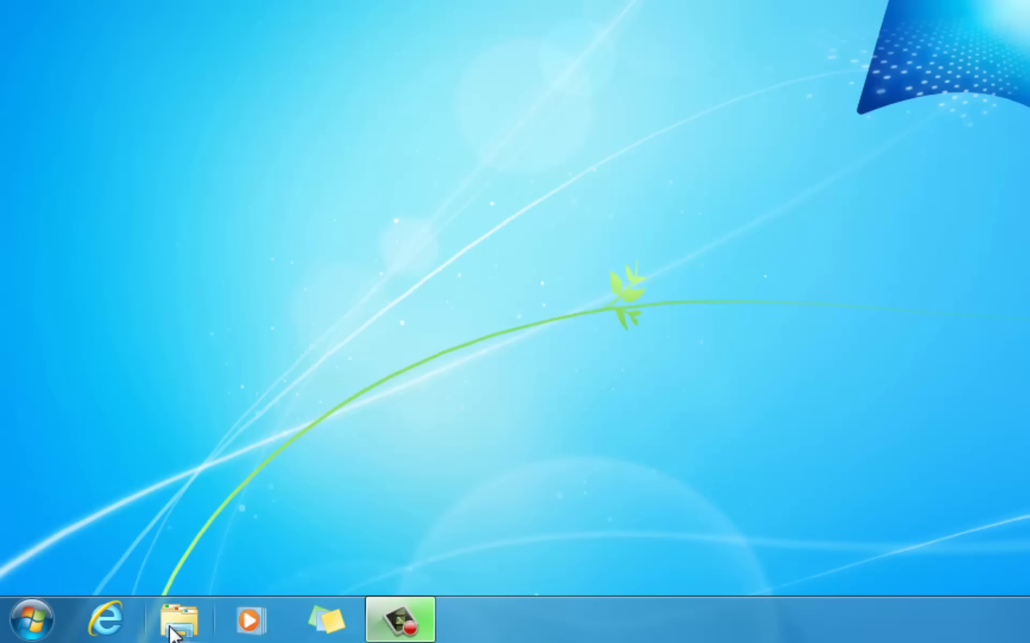
Pin the Documents library to Windows Explorer's jump list, and open it from there before closing its window.
right_click(176, 633)
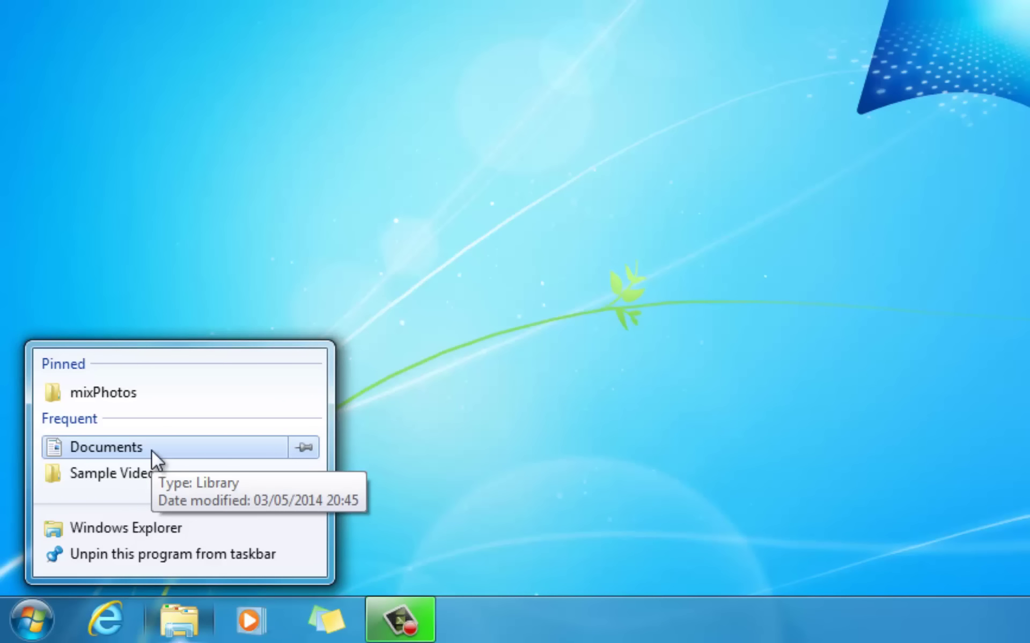
left_click(304, 446)
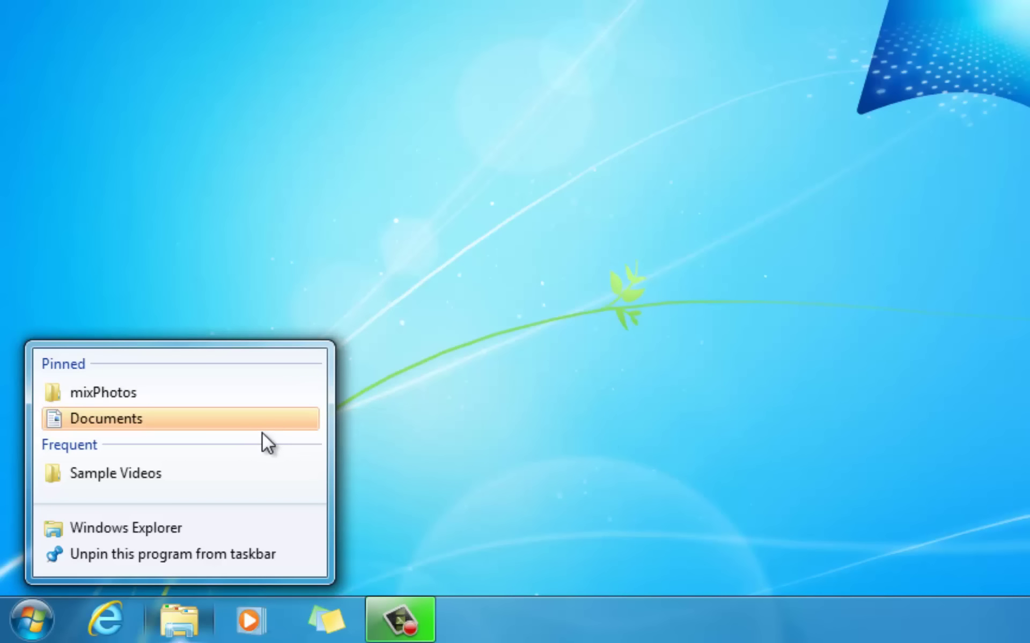
left_click(118, 418)
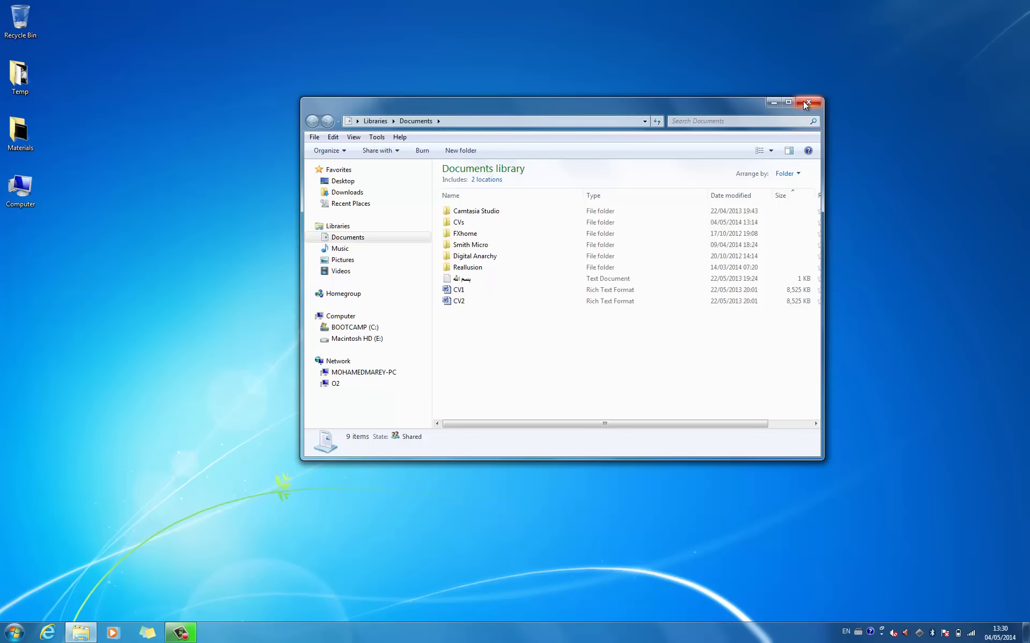
left_click(806, 101)
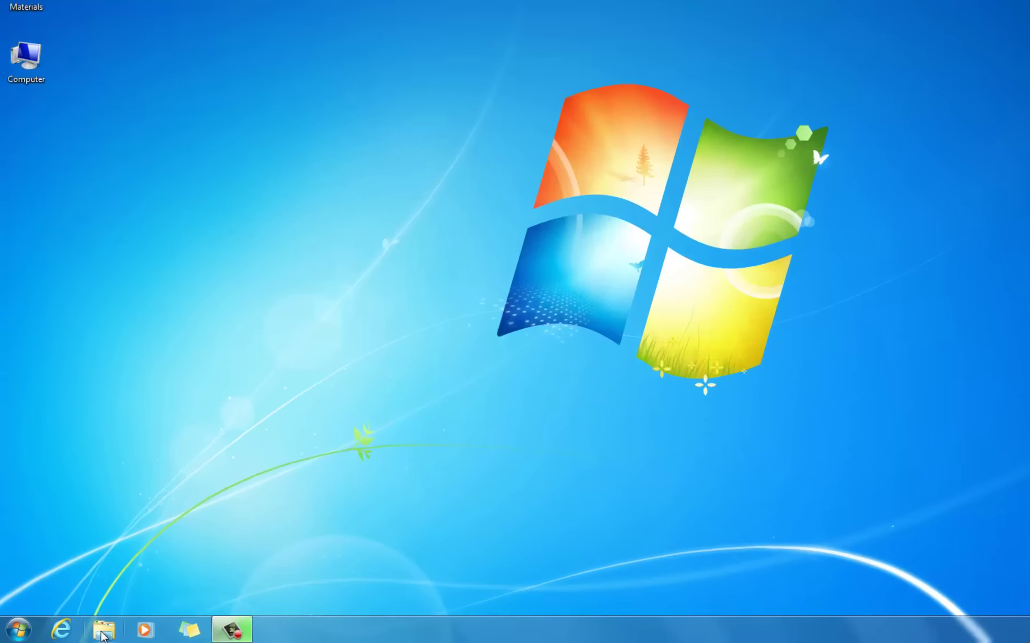
Unpin the mixPhotos folder from Windows Explorer's jump list and dismiss the open menus.
right_click(80, 636)
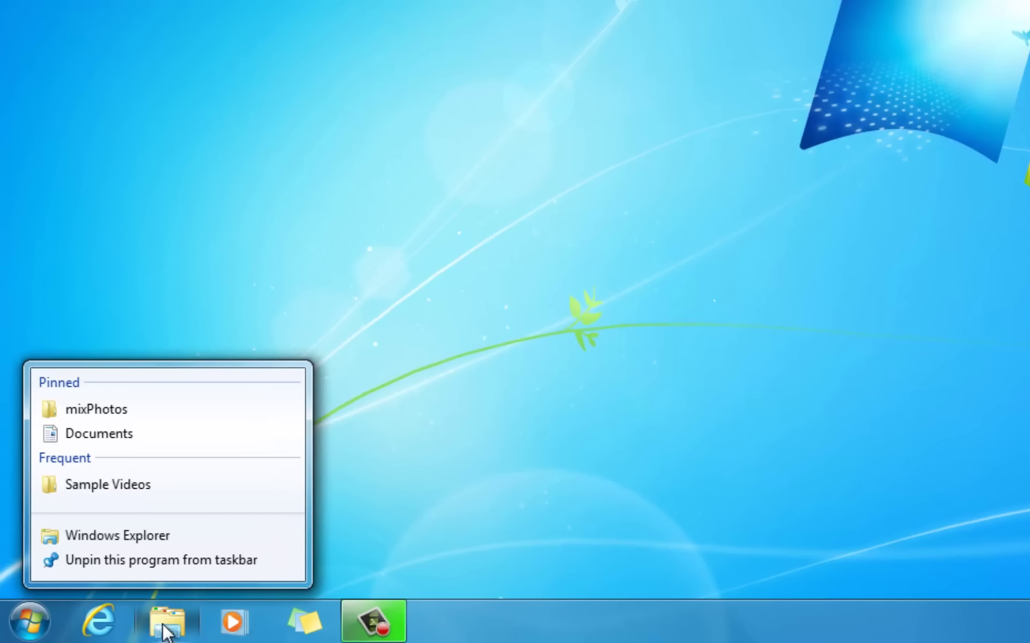
mouse_move(264, 486)
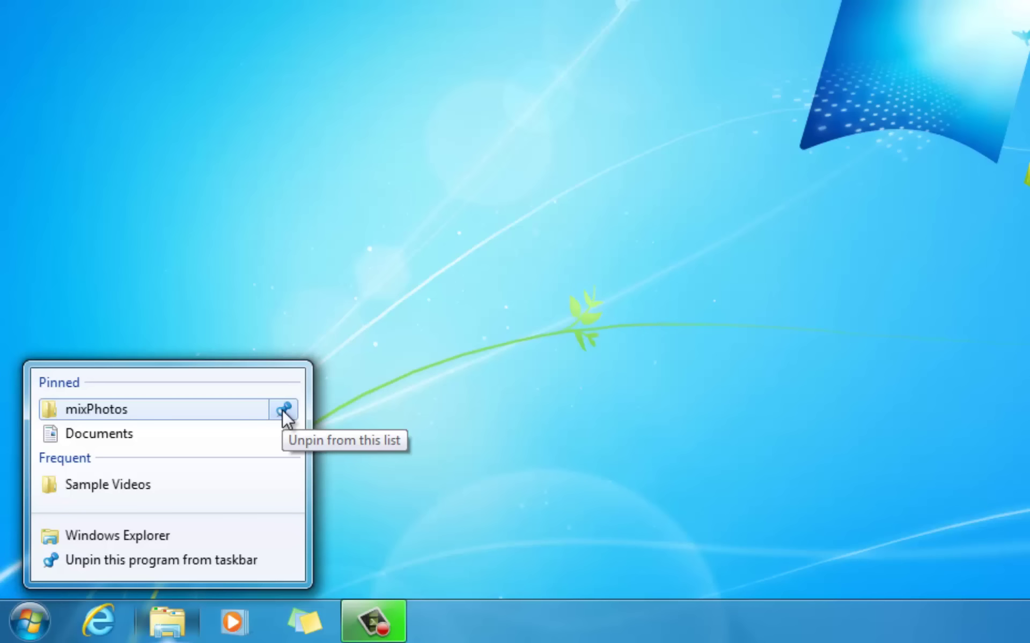
left_click(284, 411)
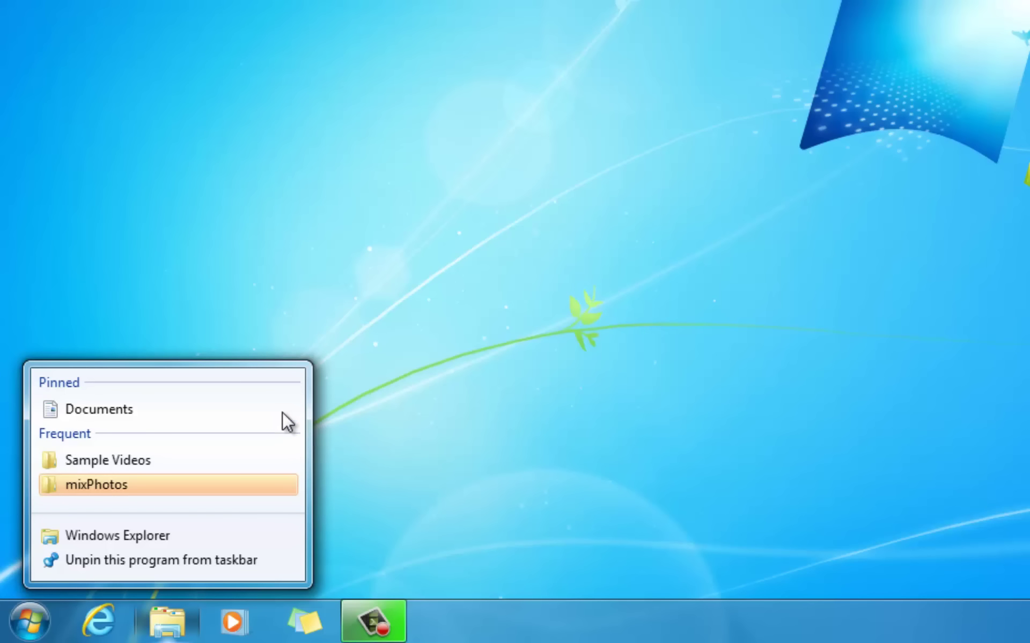
right_click(375, 453)
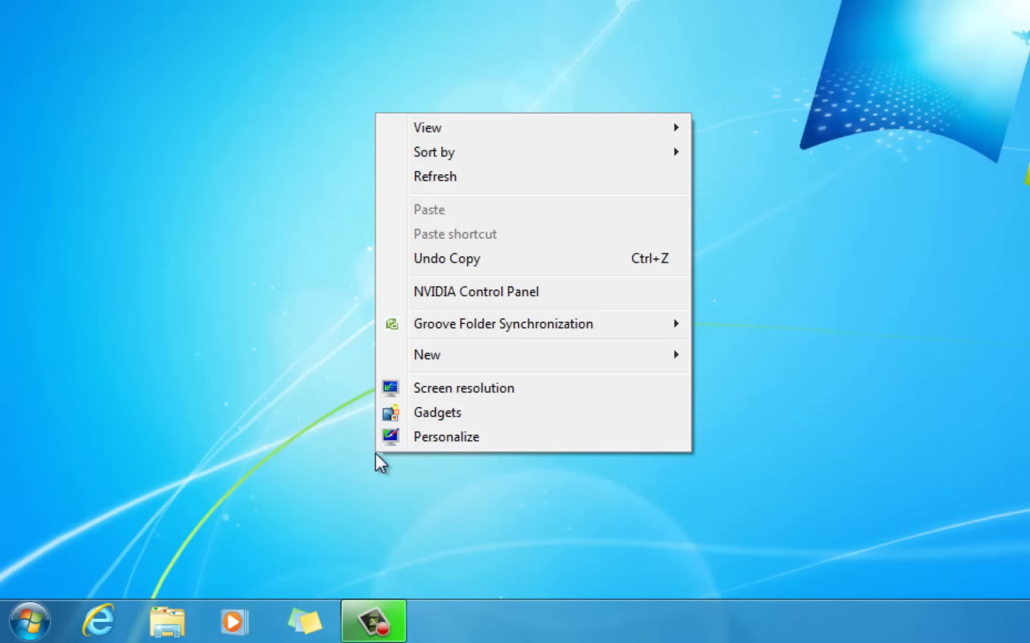
left_click(315, 448)
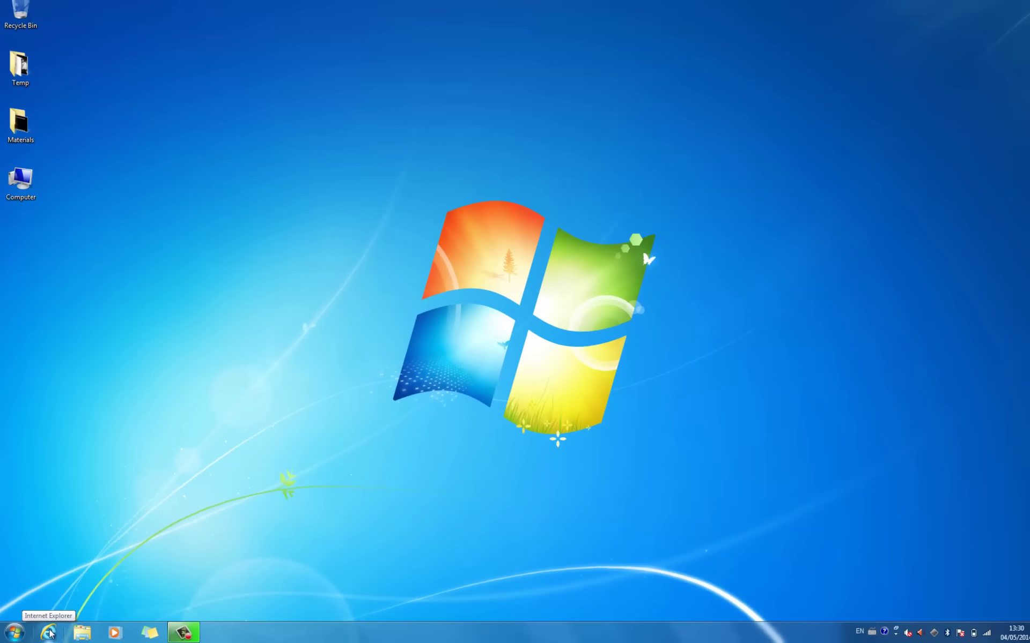
Examine the pinned, frequent and task entries in Internet Explorer's jump list, and dismiss it.
right_click(49, 634)
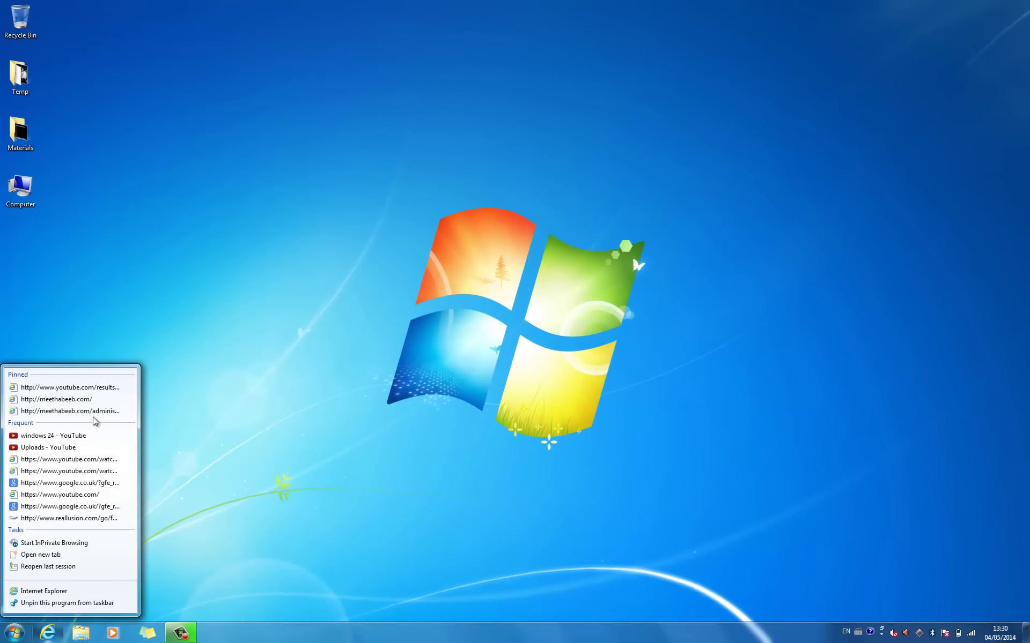
left_click(219, 498)
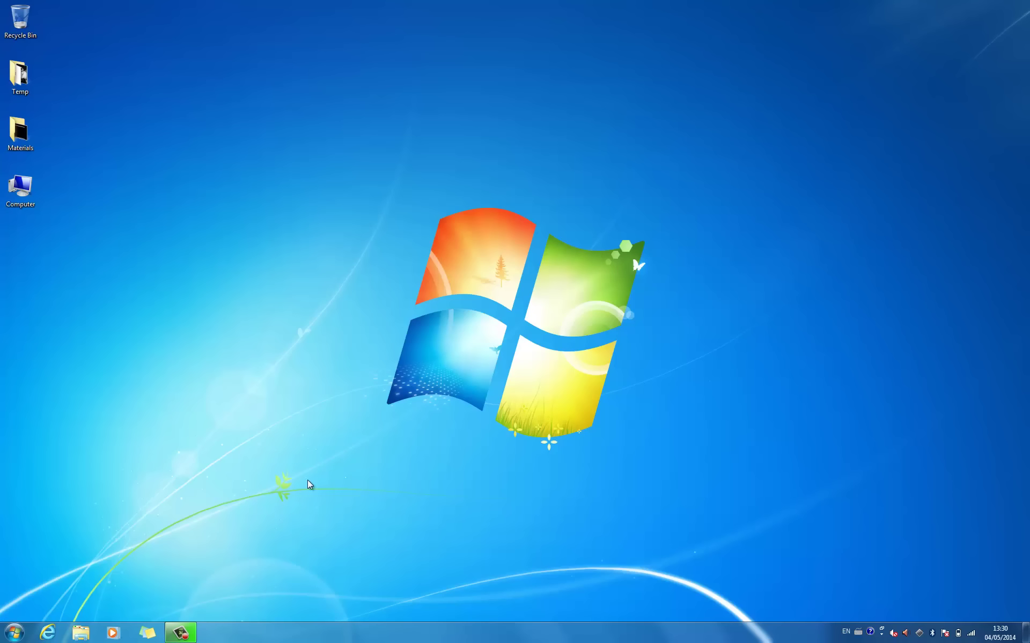